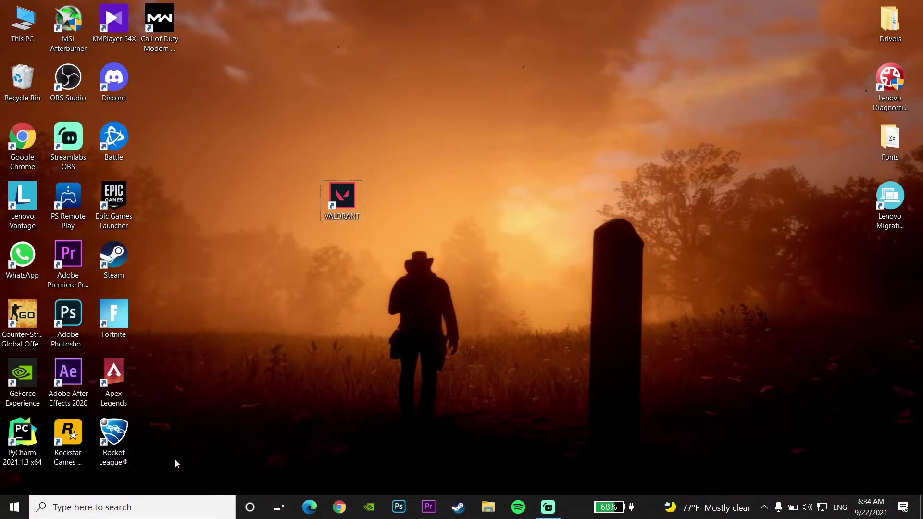
Find Services through the taskbar search, launch it and locate the vgc service
click(151, 508)
text(se)
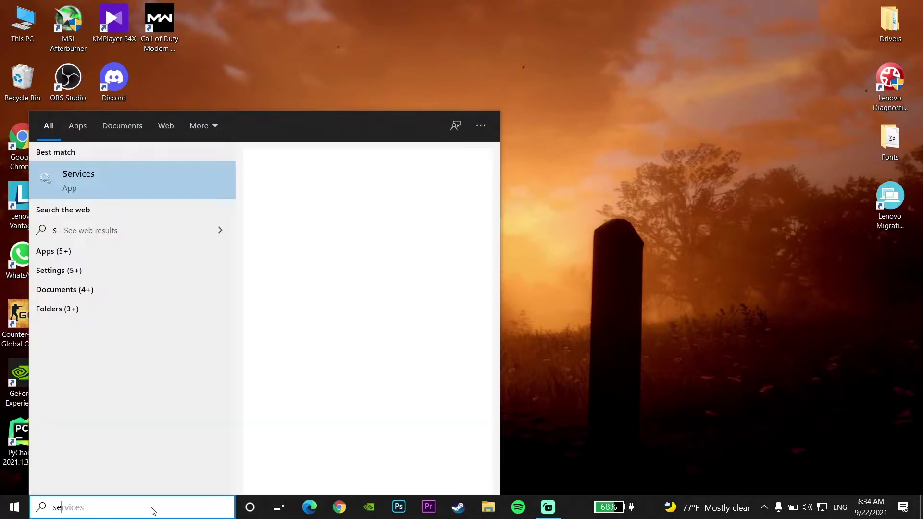
text(rvi)
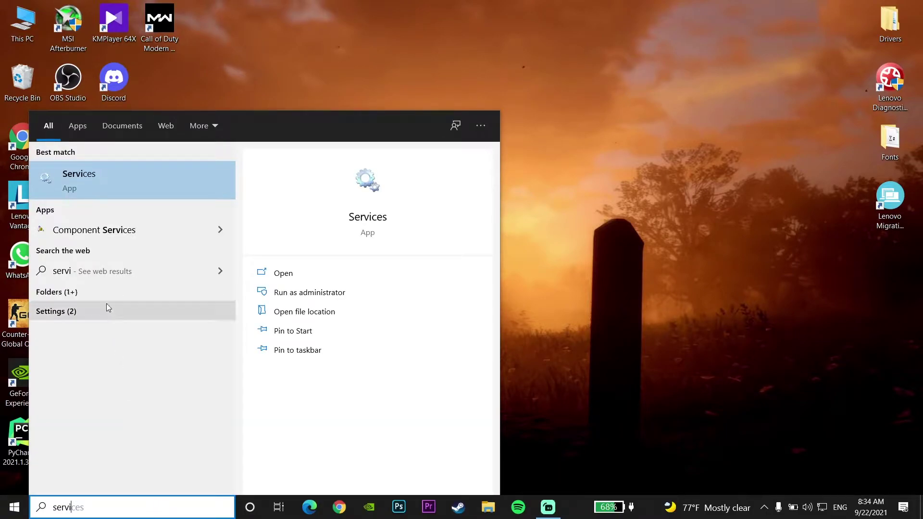
click(103, 187)
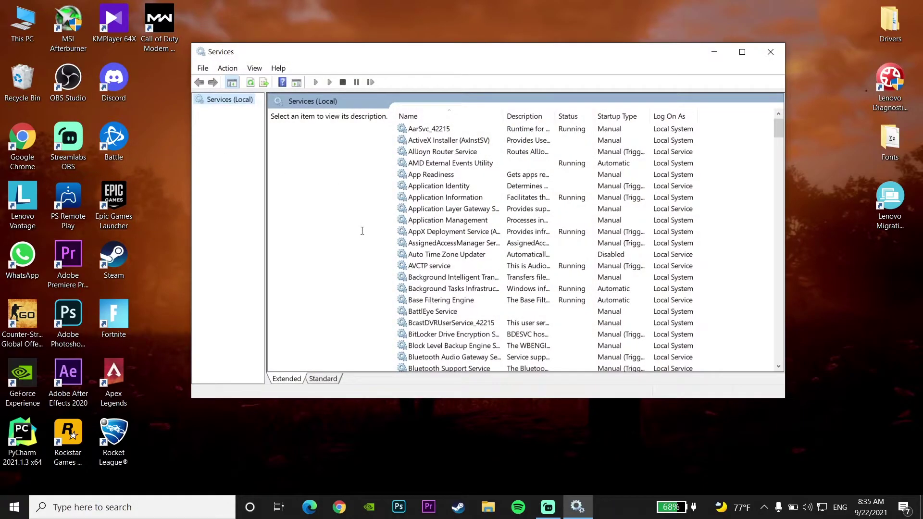
scroll(424, 268, down, 8)
scroll(425, 270, down, 8)
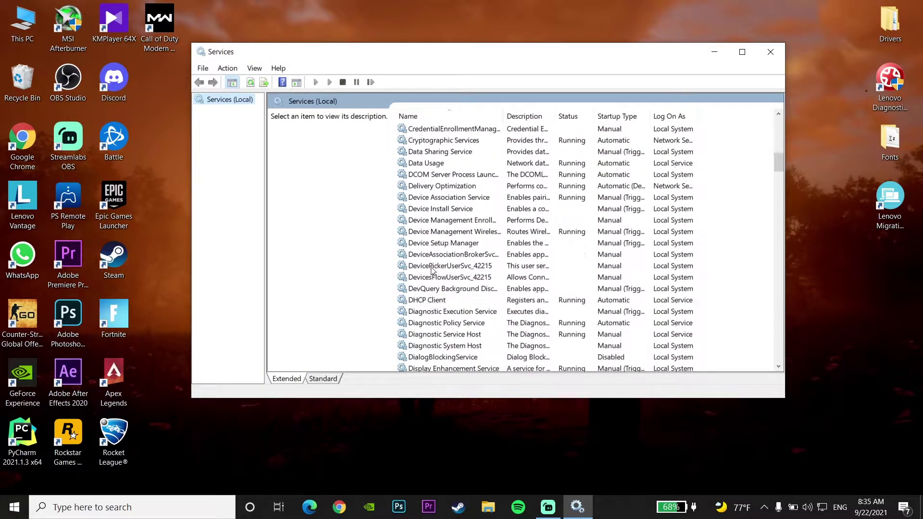
scroll(429, 270, down, 8)
scroll(432, 270, down, 8)
scroll(431, 271, down, 7)
scroll(432, 271, down, 7)
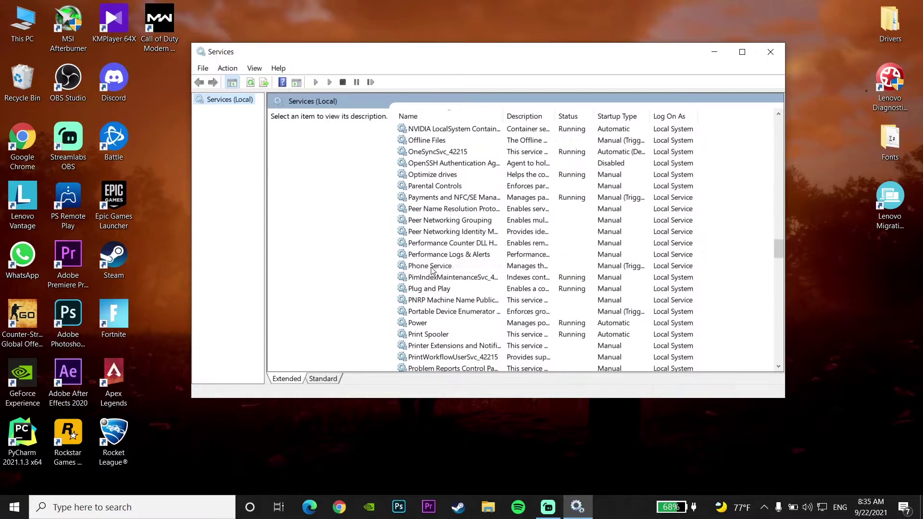
scroll(431, 271, down, 7)
scroll(431, 271, down, 7)
scroll(432, 271, down, 5)
scroll(432, 271, down, 3)
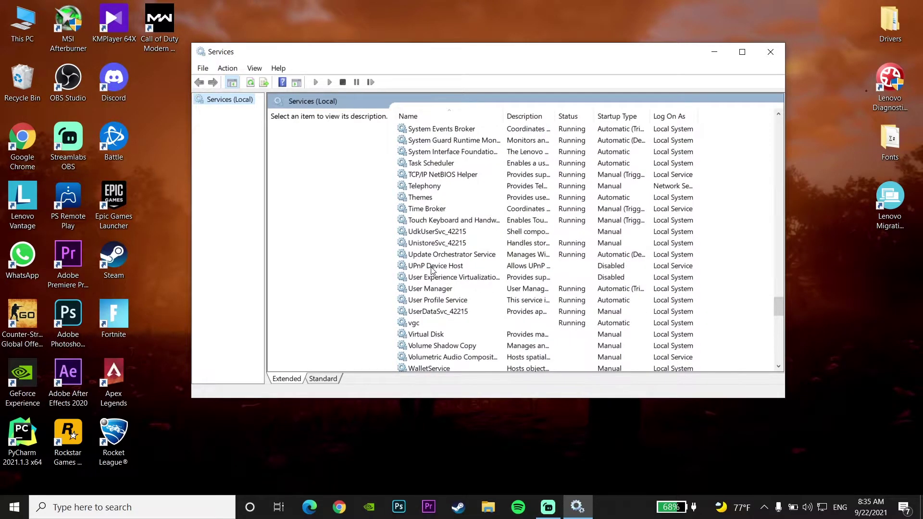
Change the vgc service's startup type to Automatic in its Properties, then apply and confirm
click(422, 323)
scroll(423, 318, down, 1)
scroll(423, 289, down, 2)
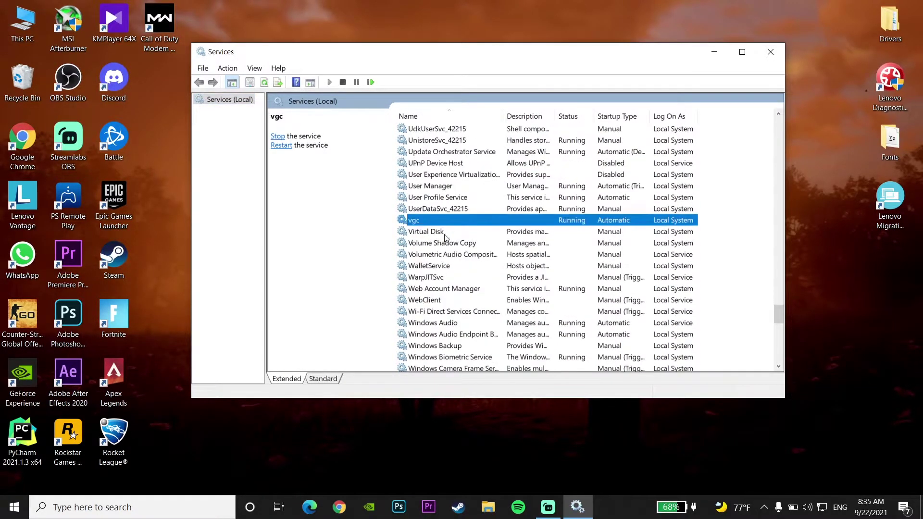
right_click(427, 224)
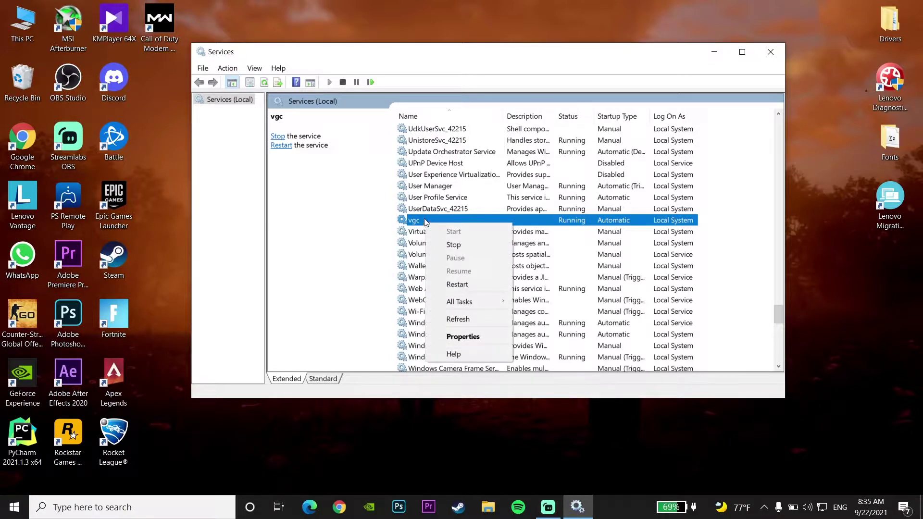
click(458, 330)
click(447, 217)
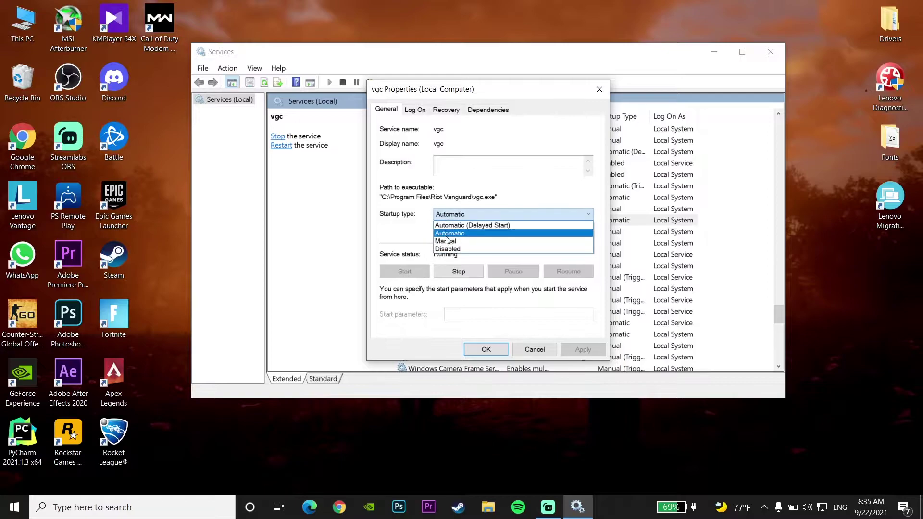
click(448, 239)
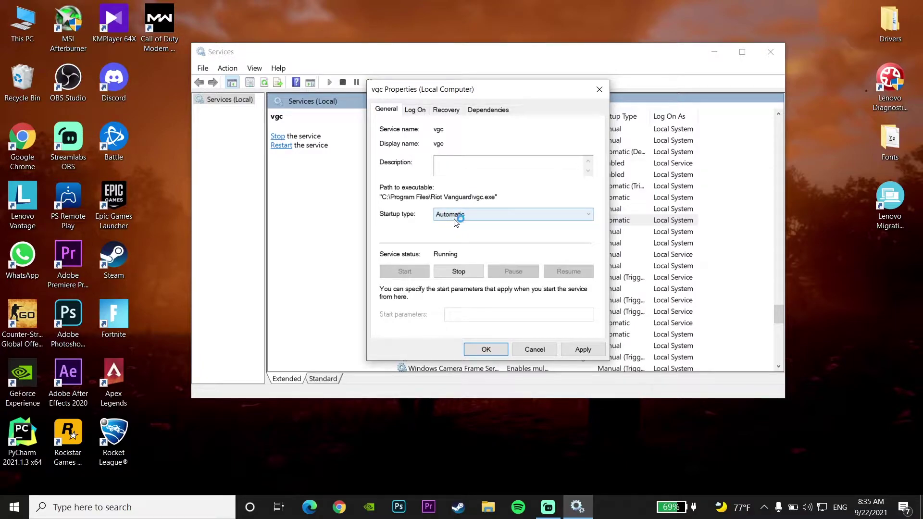
click(583, 347)
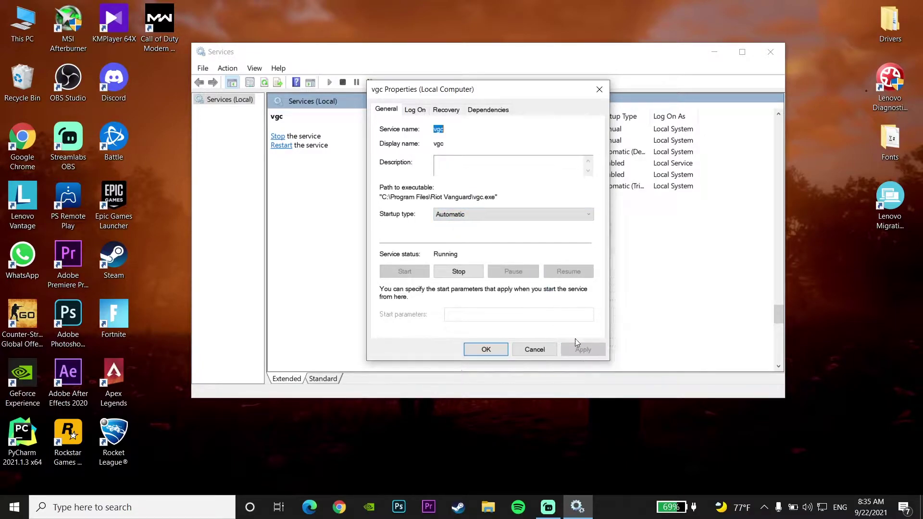
click(494, 349)
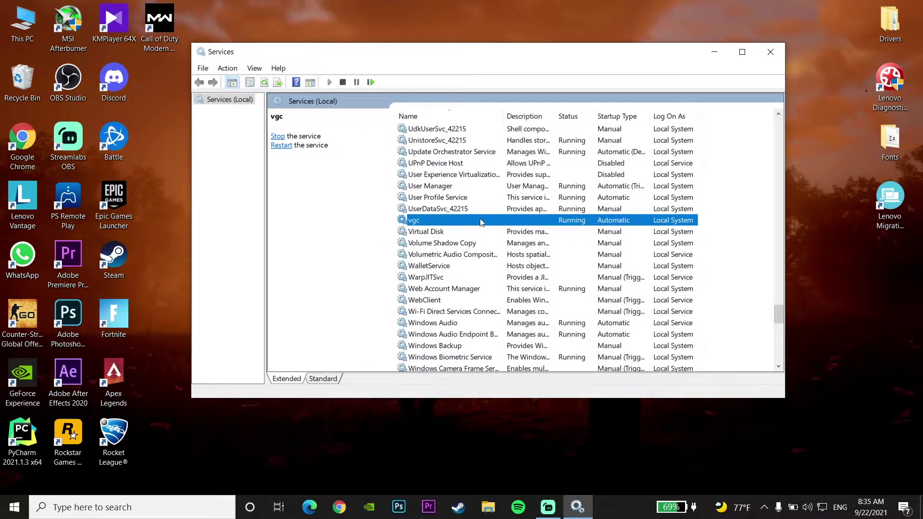
Close the Services window and return to the desktop, briefly viewing the Start power options
click(768, 51)
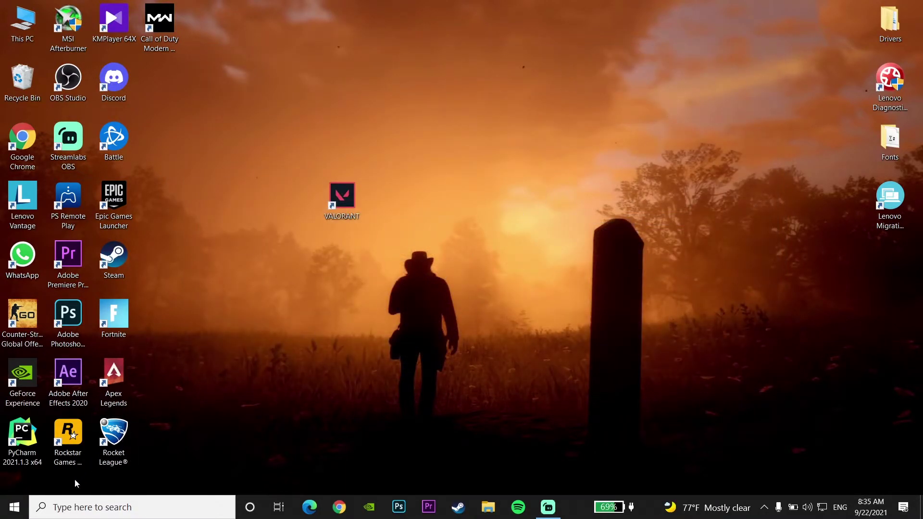
click(16, 506)
click(15, 482)
Go to Control Panel's Programs > Uninstall a program list through Windows search
click(181, 508)
text(co)
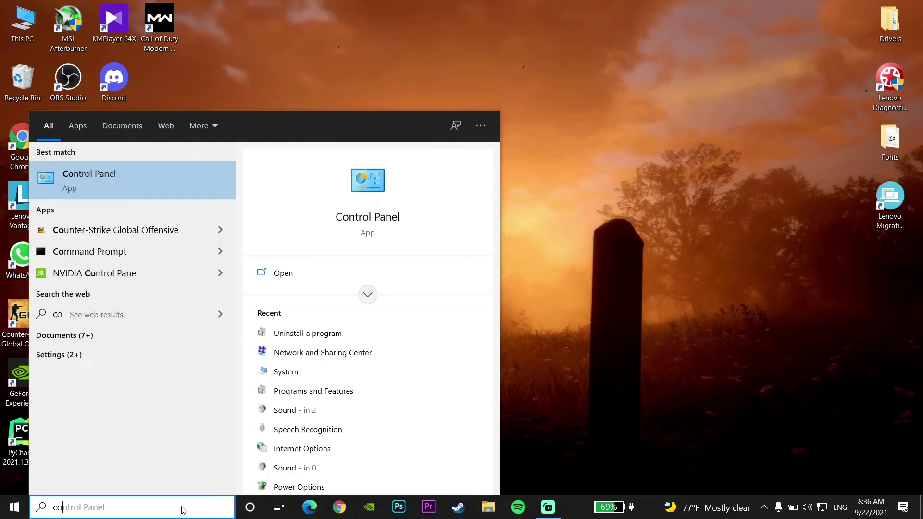
text(n)
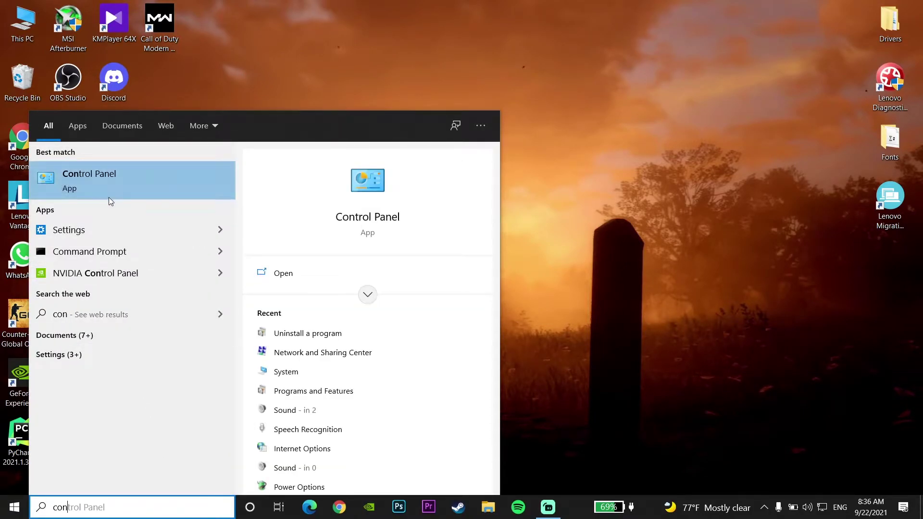
click(109, 193)
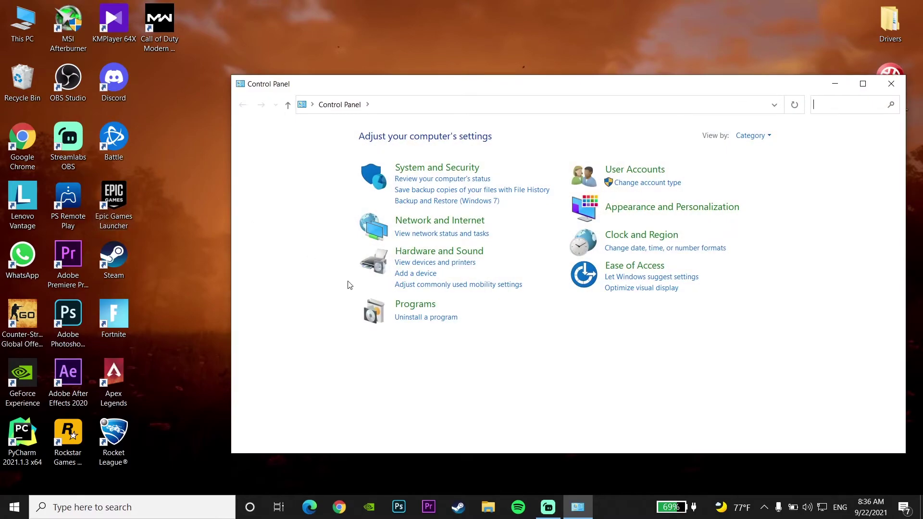
click(406, 310)
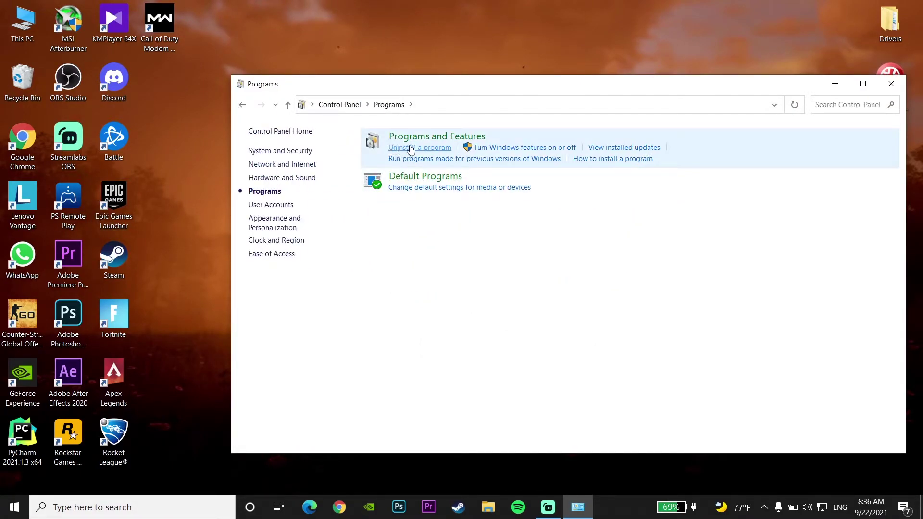
click(437, 148)
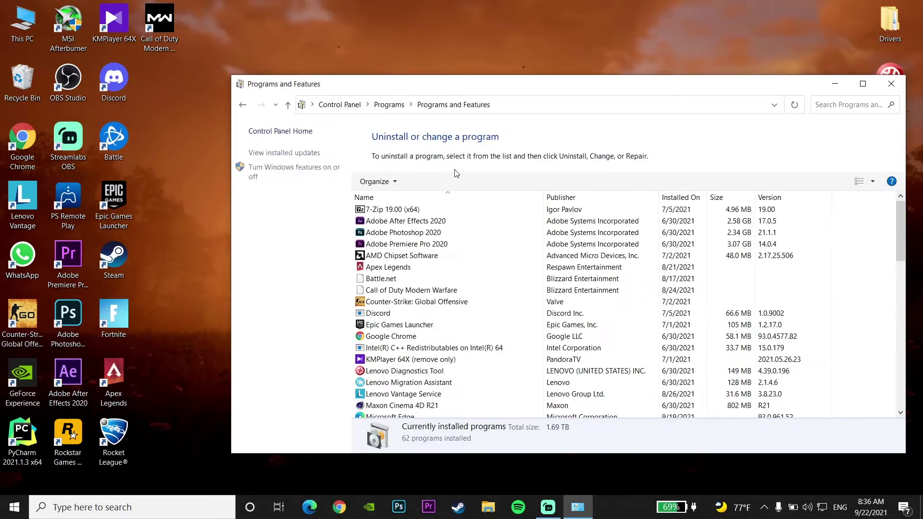
scroll(421, 328, down, 8)
scroll(421, 332, down, 7)
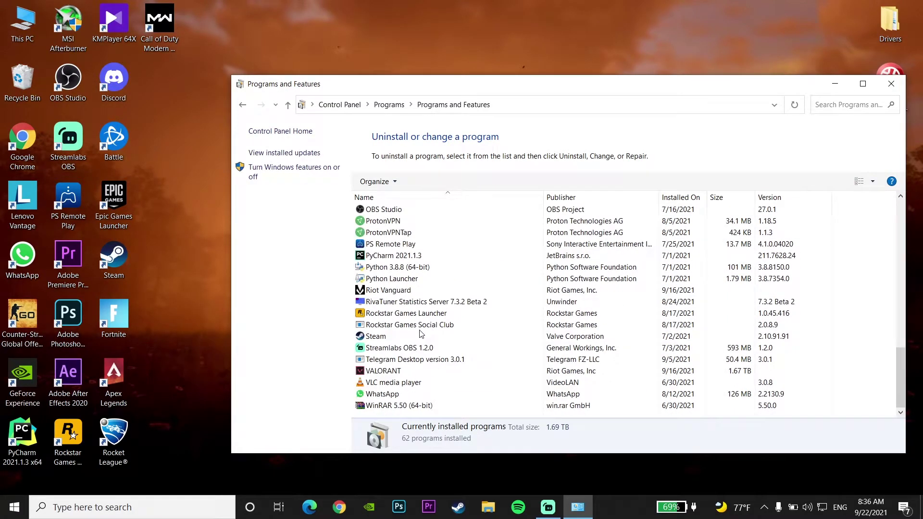
Uninstall Riot Vanguard from the programs list and confirm the removal
click(416, 291)
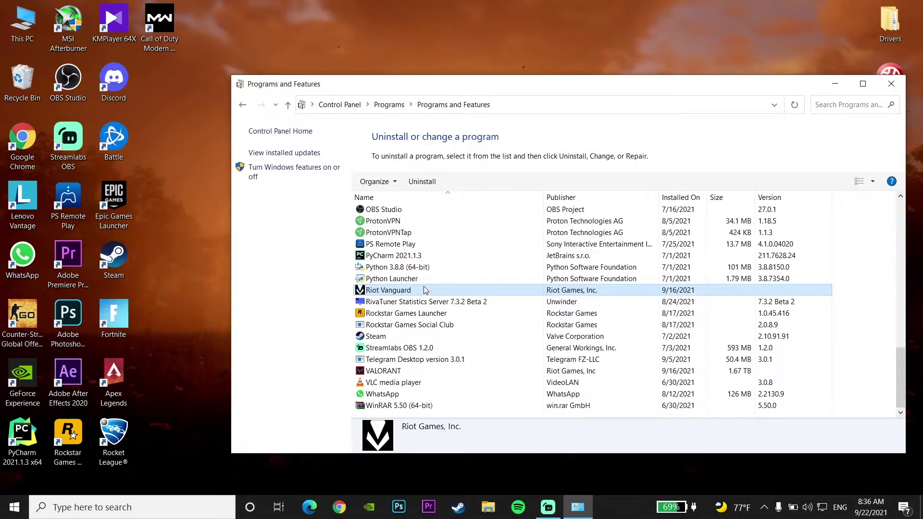
right_click(423, 290)
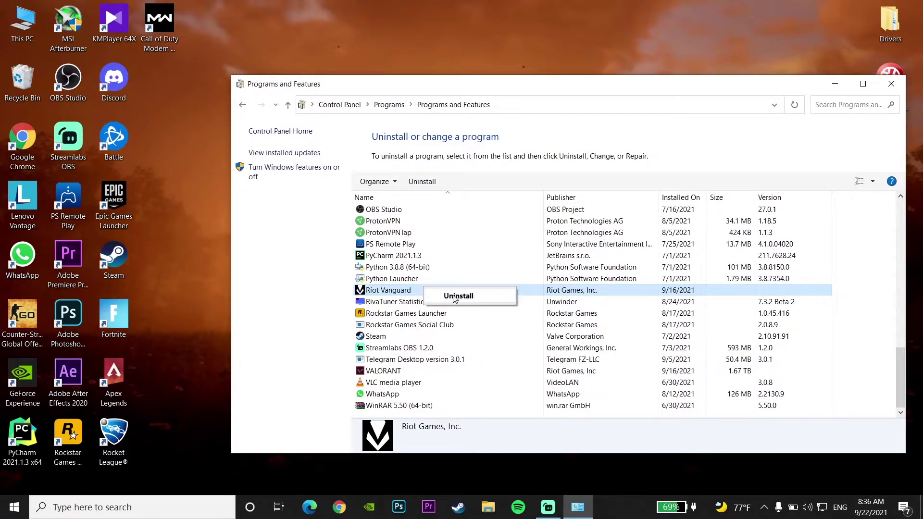
click(484, 299)
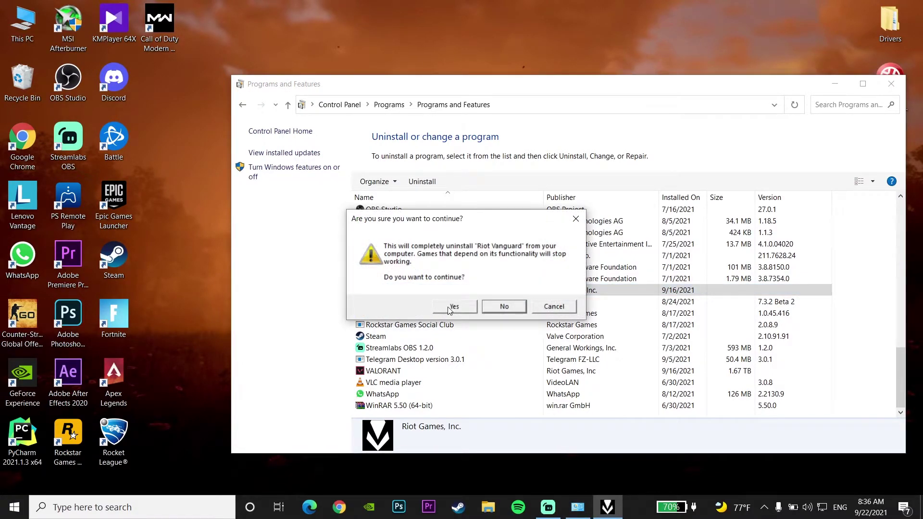
click(451, 307)
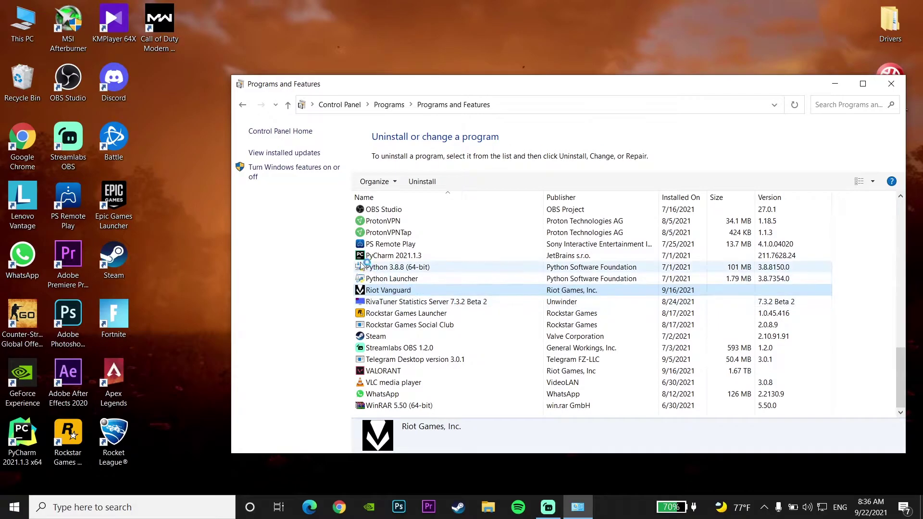
Close Programs and Features, run the VALORANT shortcut as administrator, then close its client
click(891, 84)
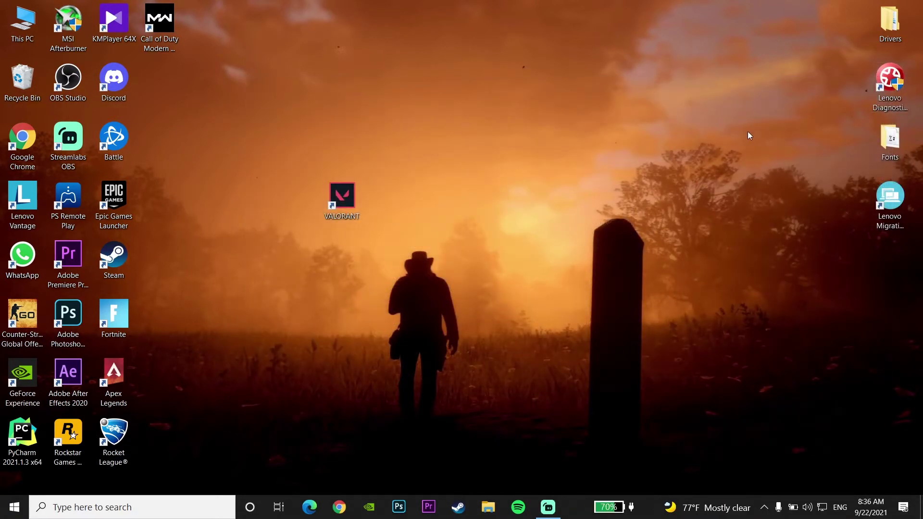
right_click(343, 198)
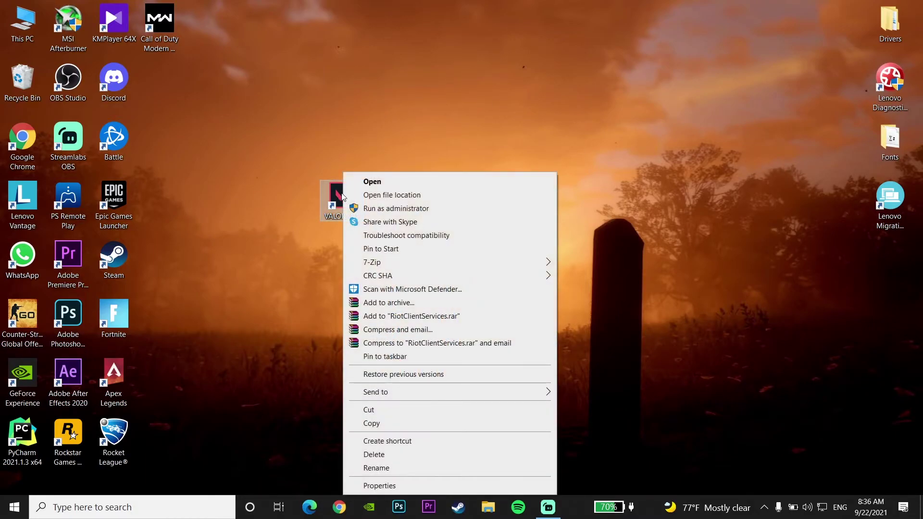
click(431, 209)
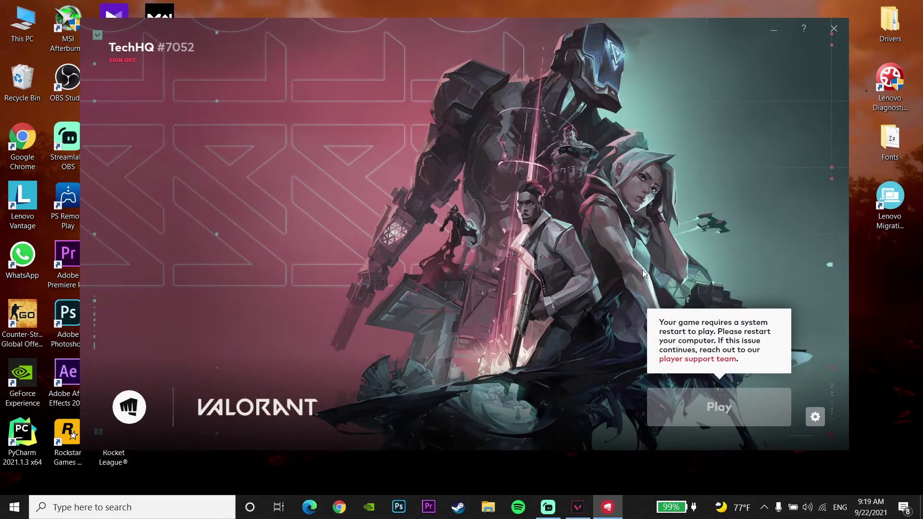
click(845, 36)
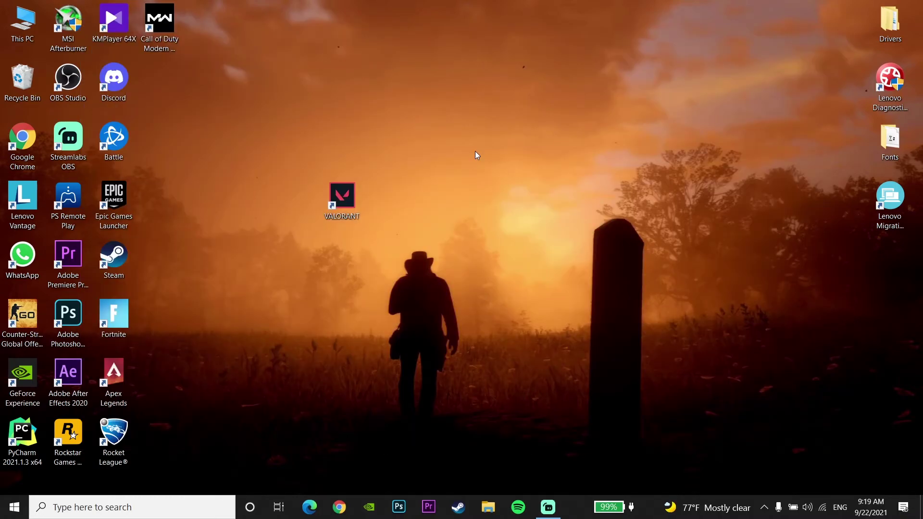
Restart the computer from the Start menu's power options
click(3, 508)
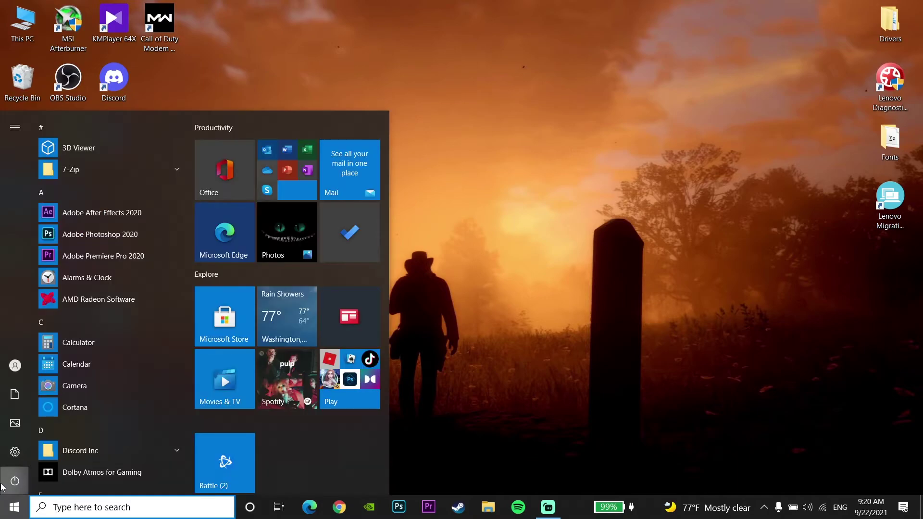
click(12, 480)
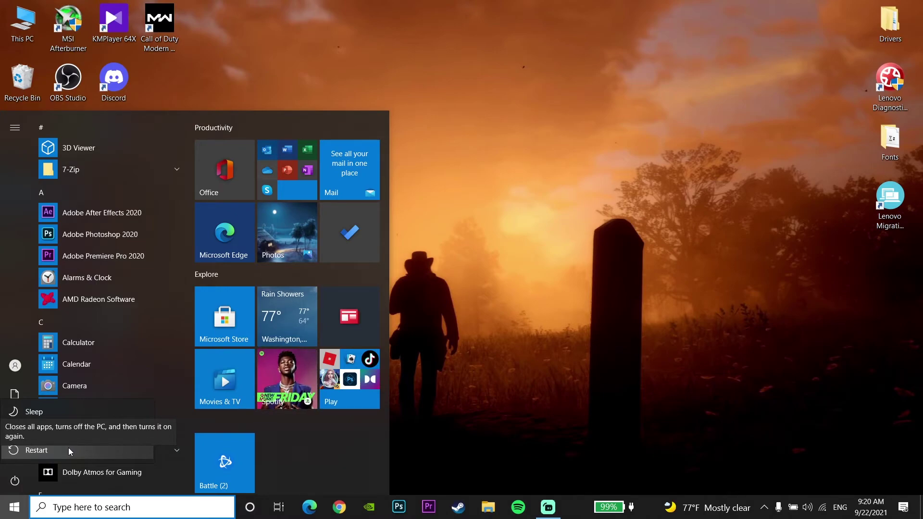
click(146, 106)
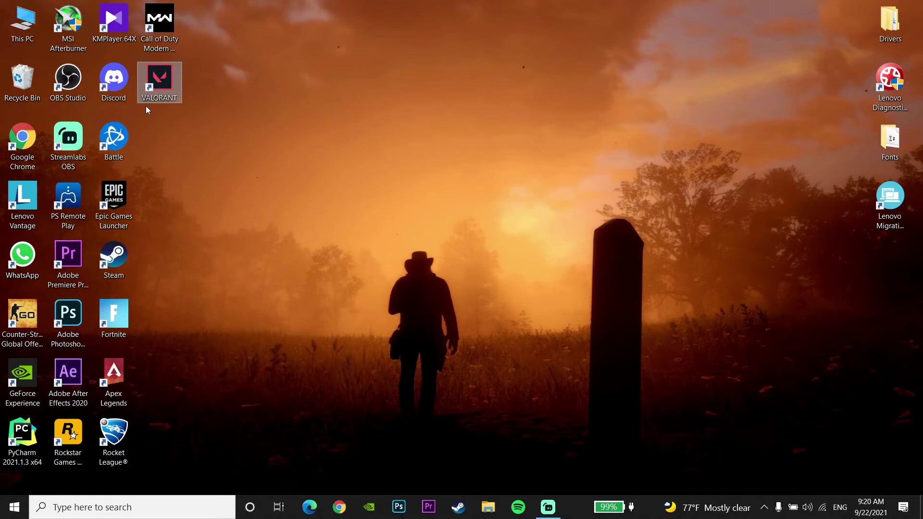